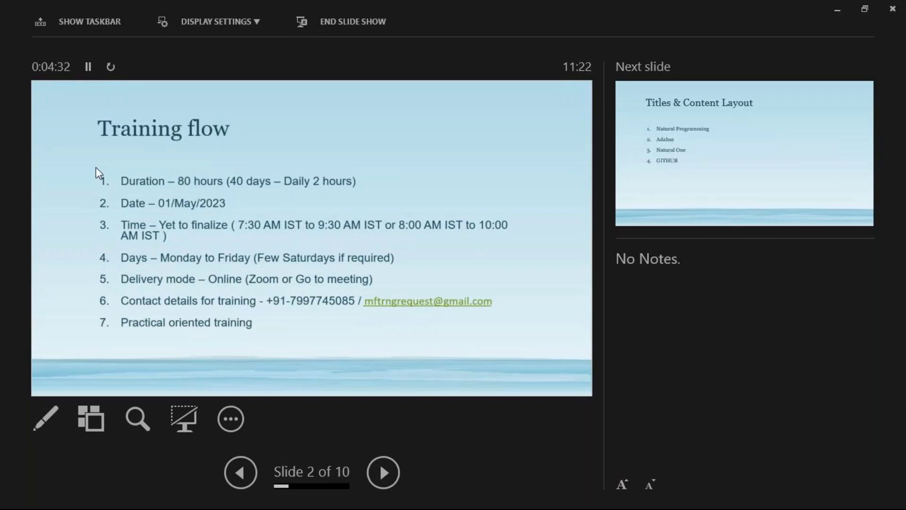
# Advance from slide 2 through the topic outline, Natural Programming and Map Editor to slide 6, ADABAS.
pyautogui.click(99, 172)
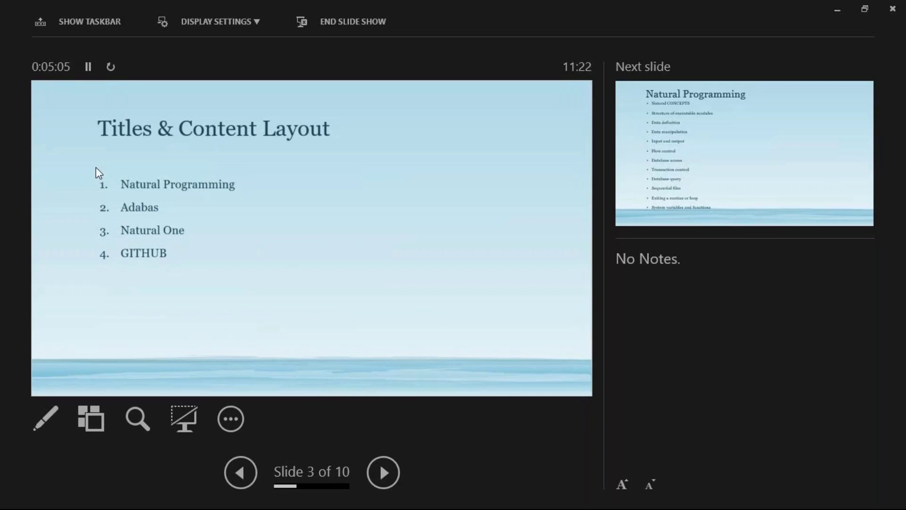
pyautogui.click(98, 173)
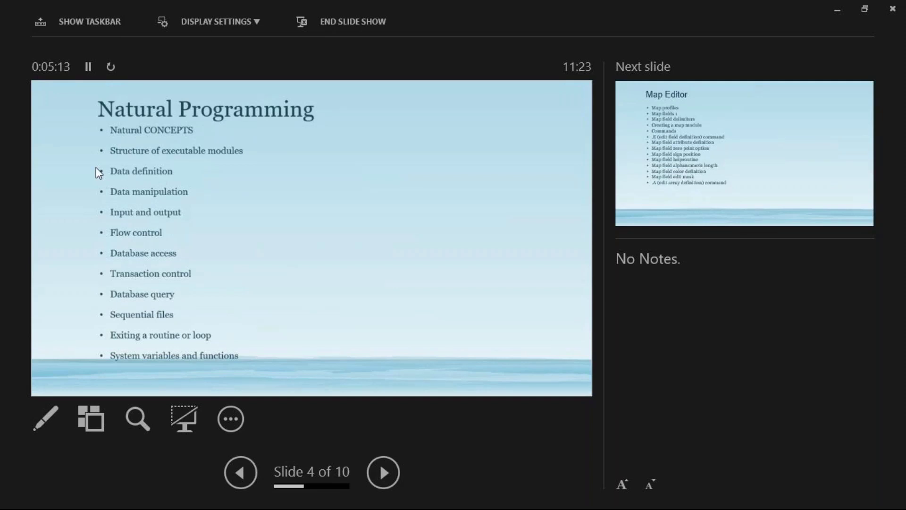
pyautogui.click(99, 172)
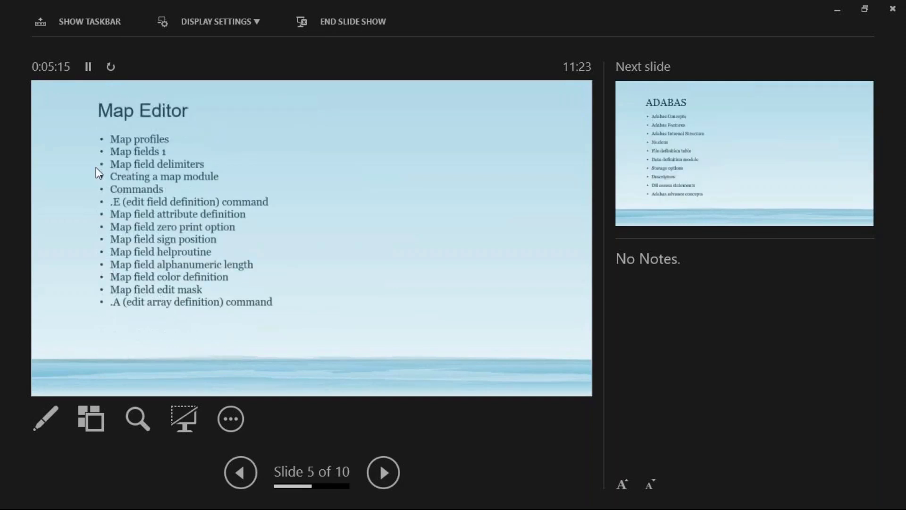
pyautogui.click(99, 173)
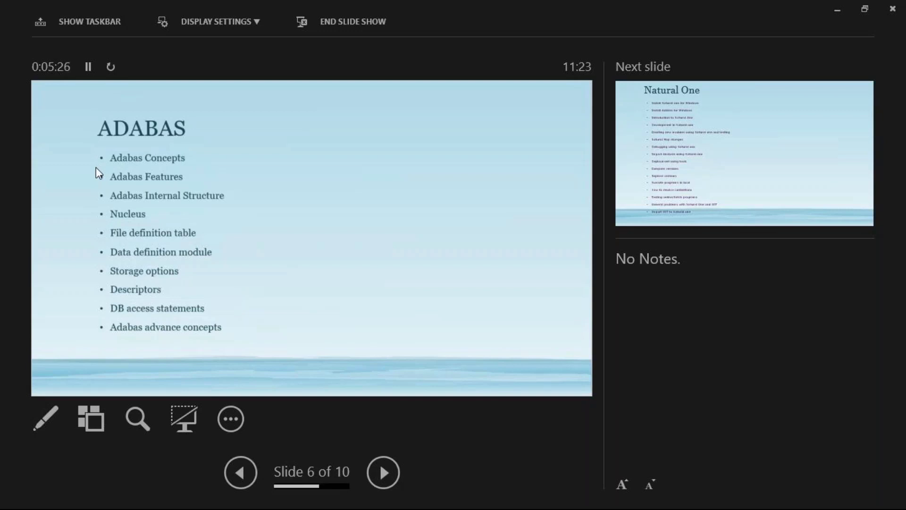
# Step back two slides to Natural Programming, then forward to slide 5, Map Editor.
pyautogui.press('Left')
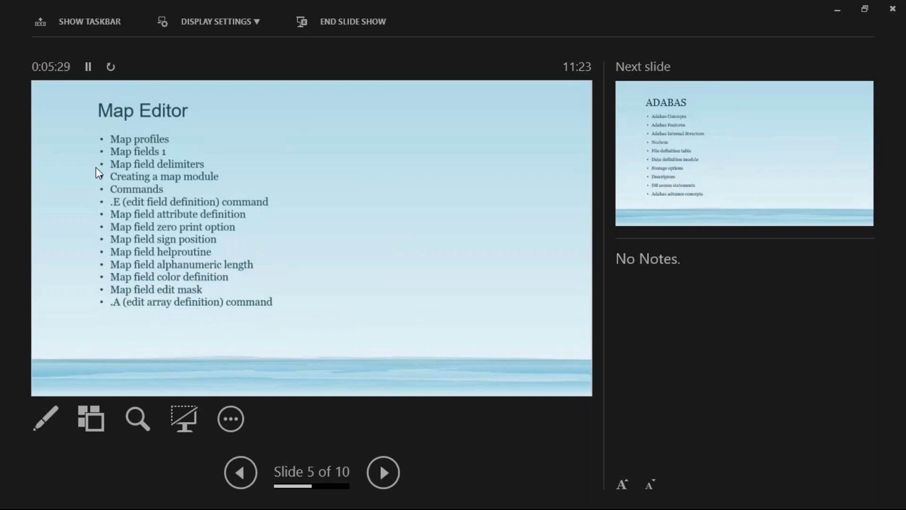
pyautogui.press('Left')
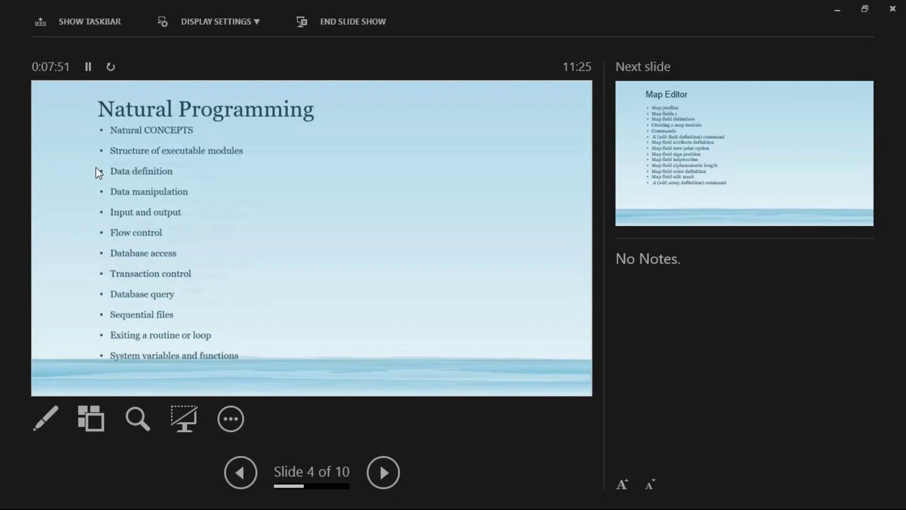
pyautogui.click(98, 172)
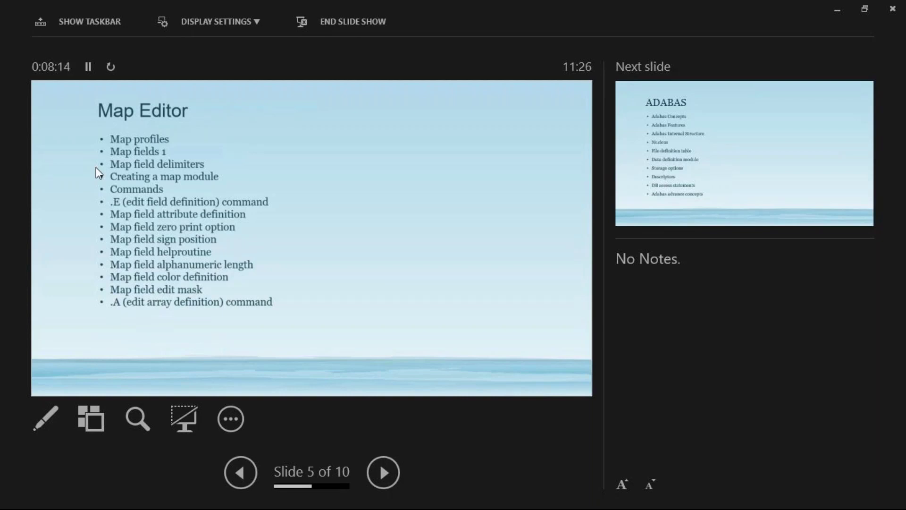
# Advance to slide 6, the ADABAS topic list.
pyautogui.click(99, 172)
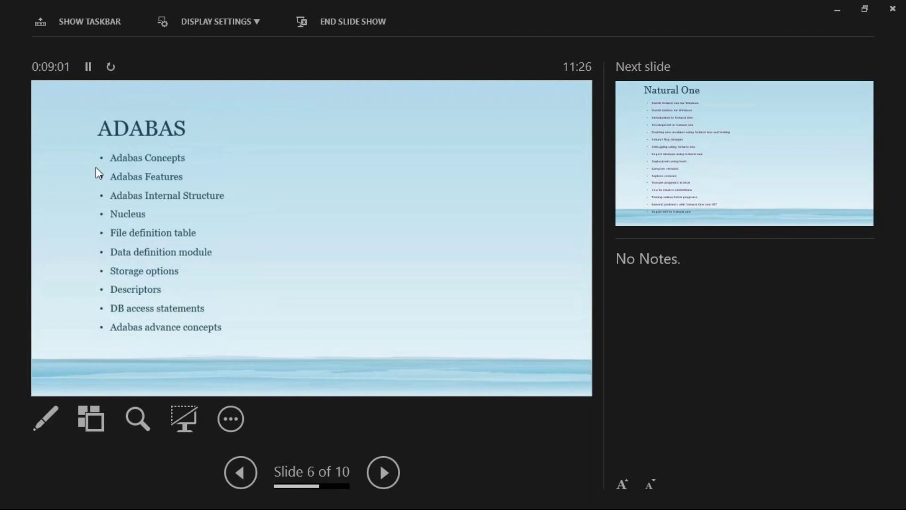
# Advance to slide 7, the Natural One topic list.
pyautogui.click(99, 172)
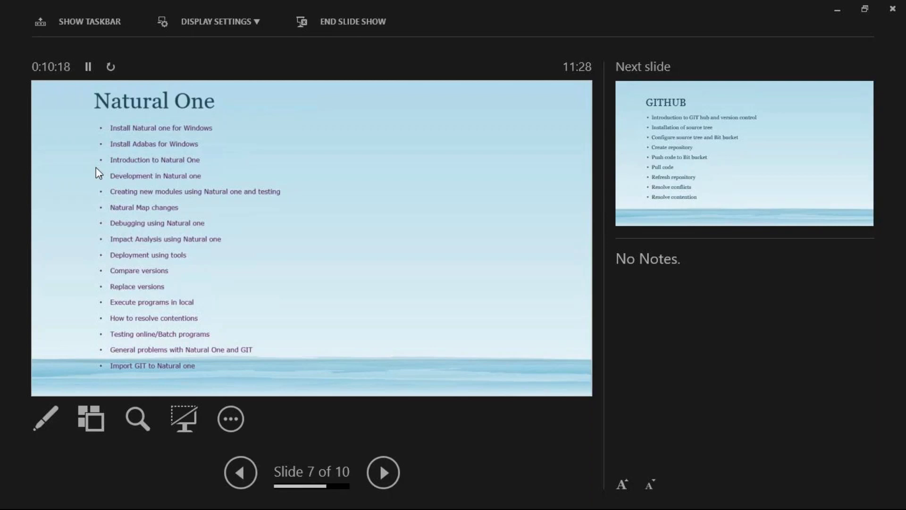
# Advance to slide 8, GITHUB, then on to slide 9, Training flow.
pyautogui.click(98, 172)
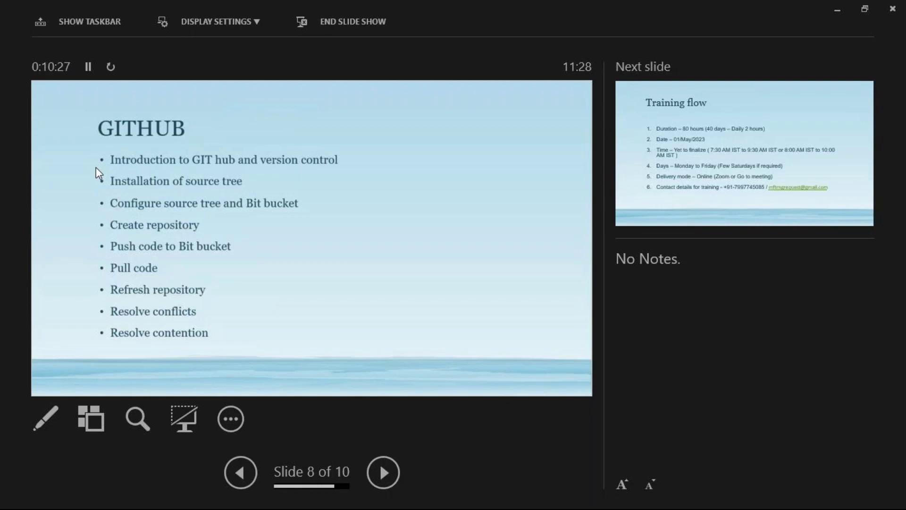
pyautogui.click(98, 172)
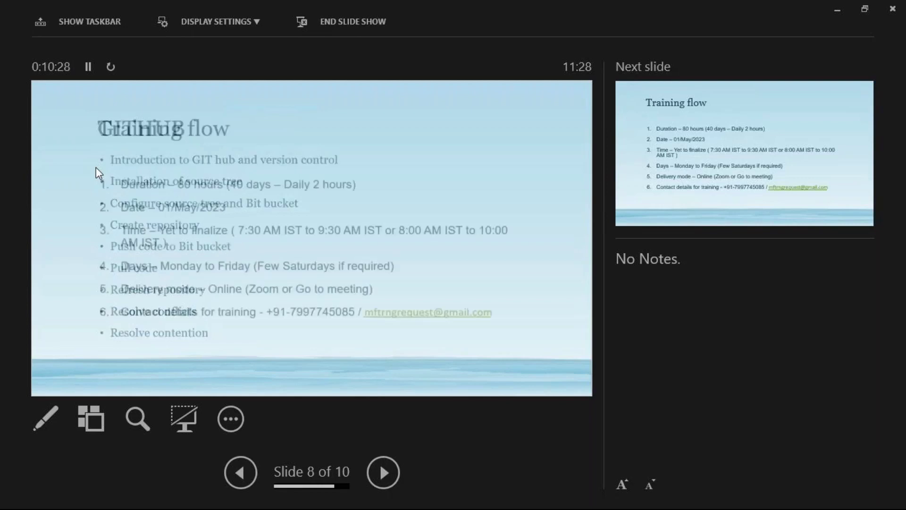